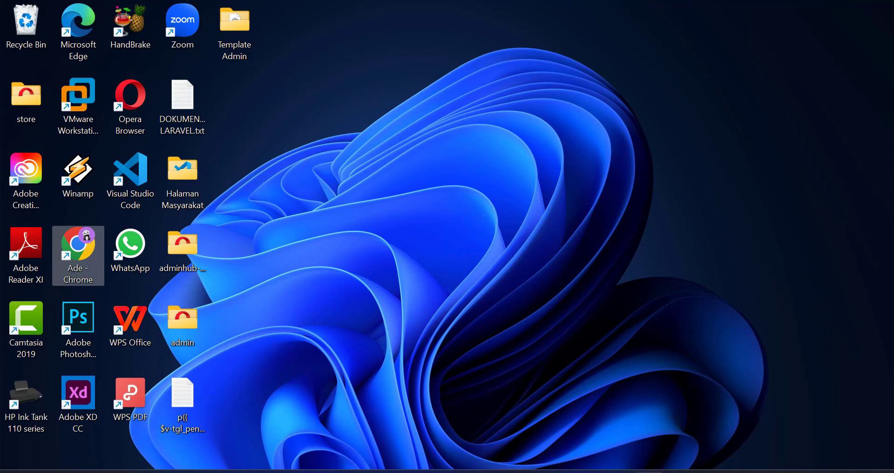
left_click(648, 472)
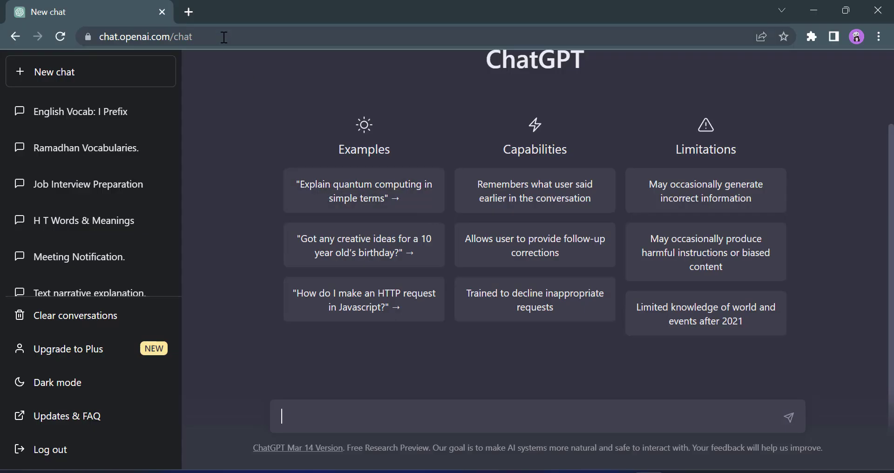
left_click(224, 36)
left_click(244, 37)
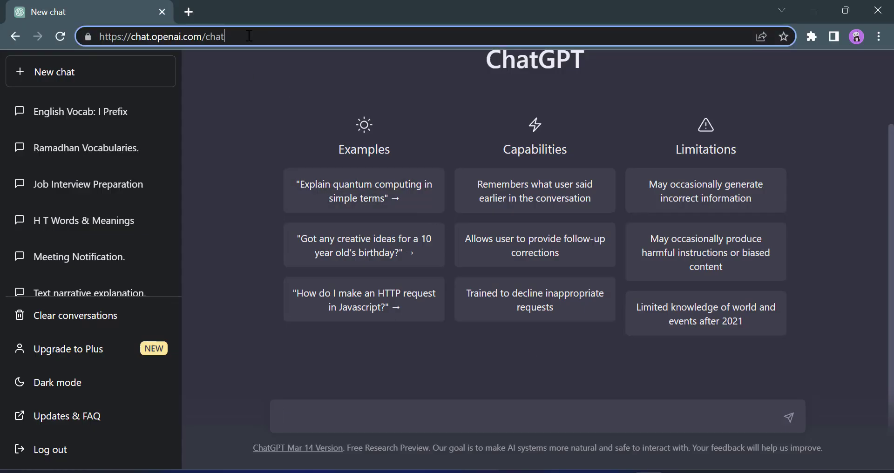
left_click_drag(254, 37, 94, 37)
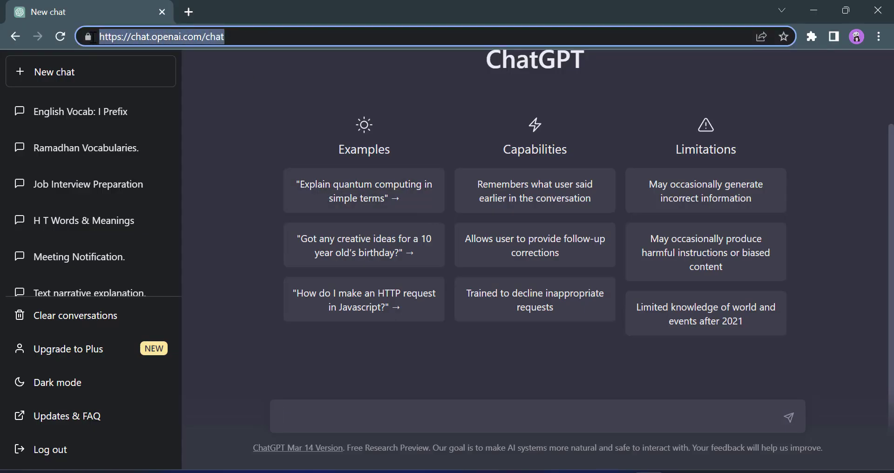
left_click(250, 36)
left_click_drag(265, 37, 101, 36)
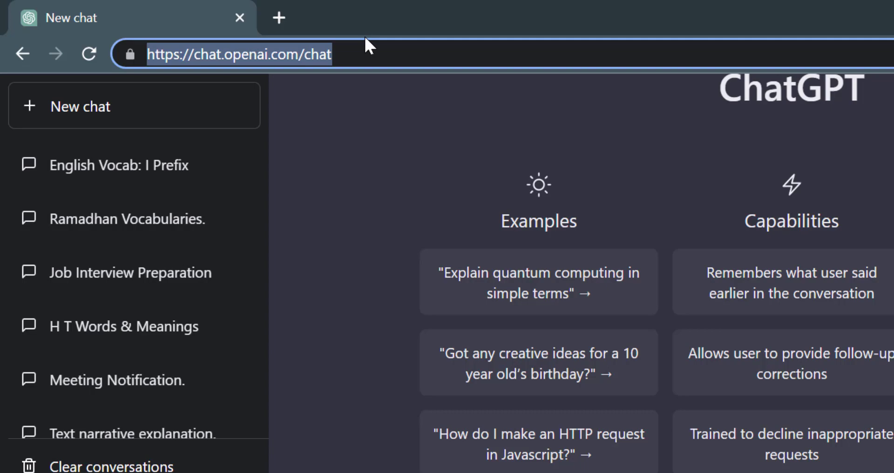
- Send ChatGPT the prompt "tolong buatkan judul skripsi tentang jurusan biologi"
left_click(403, 423)
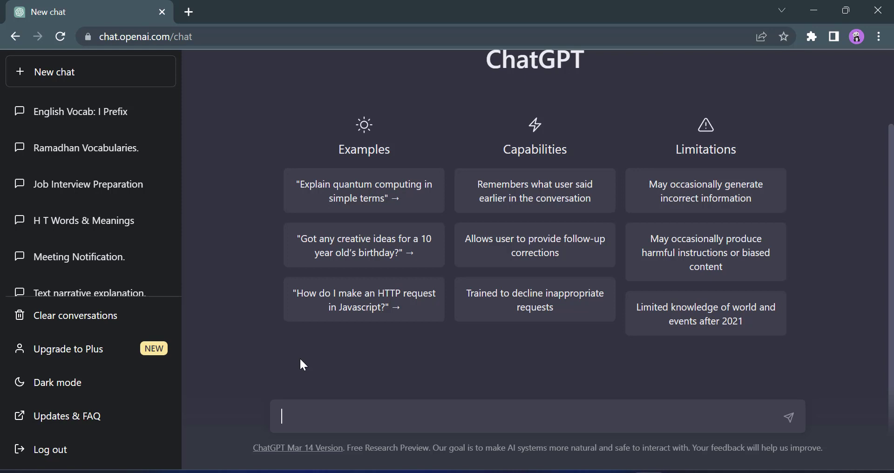
type("tolong buatkan judul ")
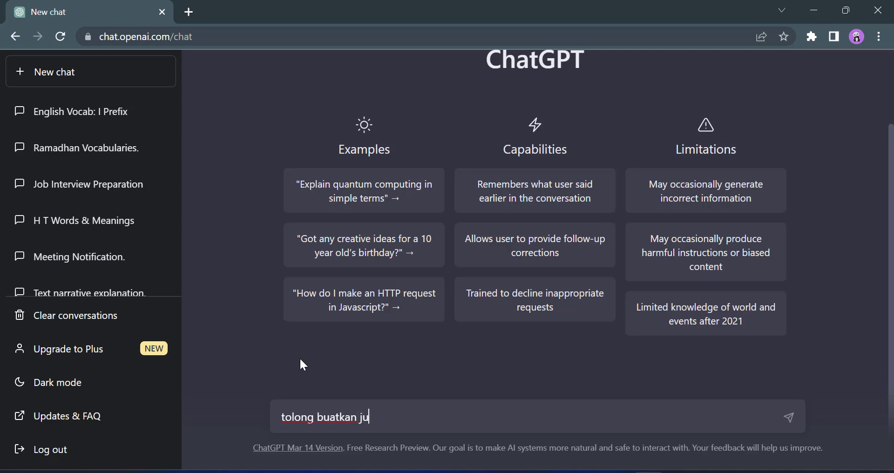
type("skripsi tent")
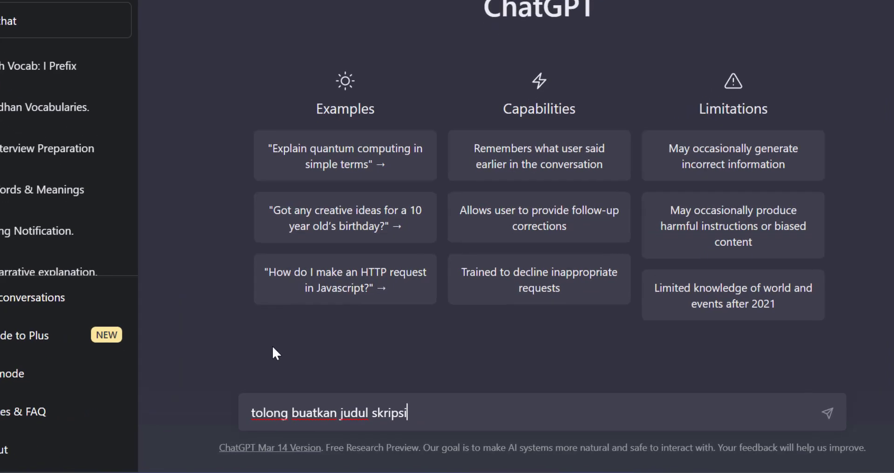
type("ang")
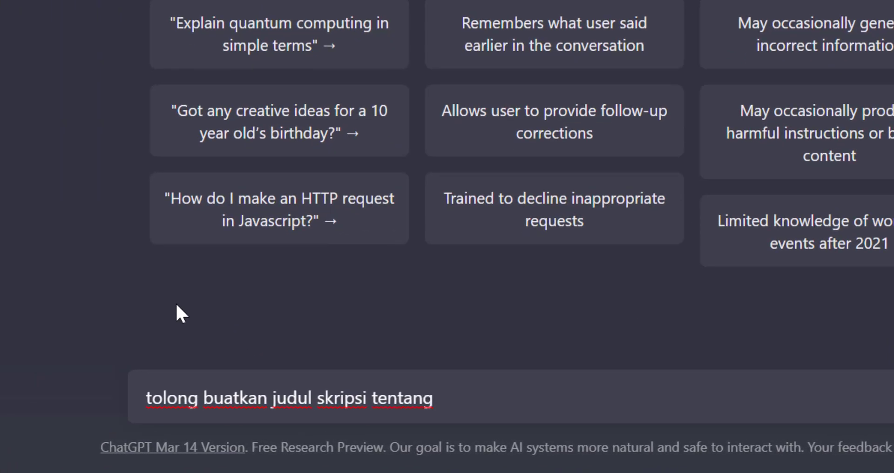
type(" b")
key("BackSpace")
type("jurusan biolog")
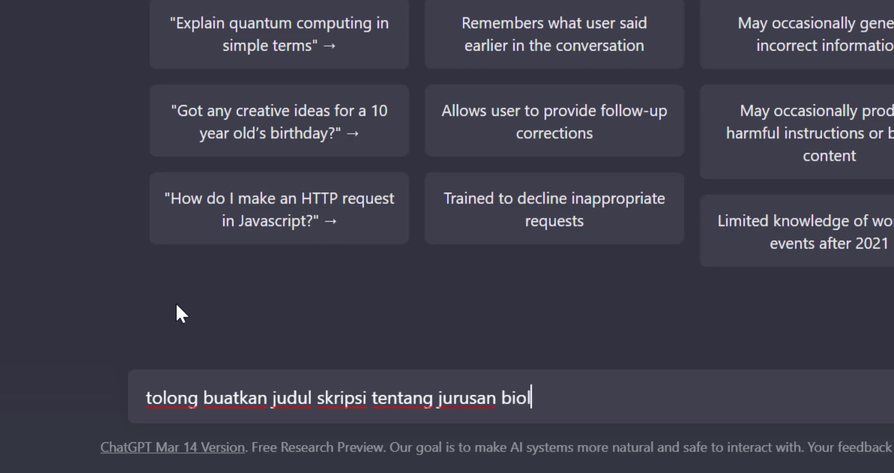
type("i")
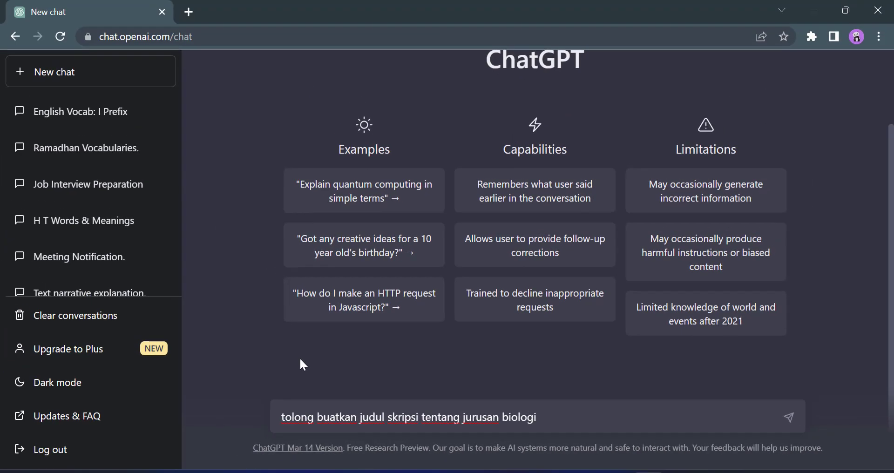
key("Return")
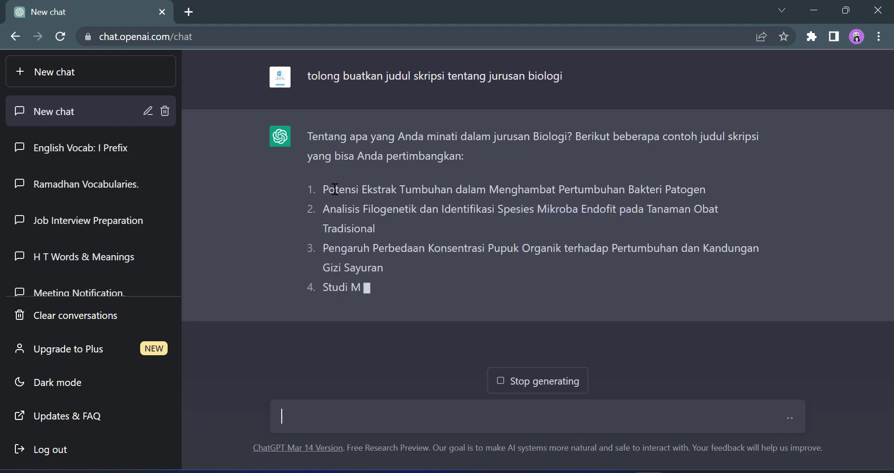
- Read the response's introduction and suggested biology thesis titles one to five, highlighting each as it is read
left_click_drag(307, 135, 493, 134)
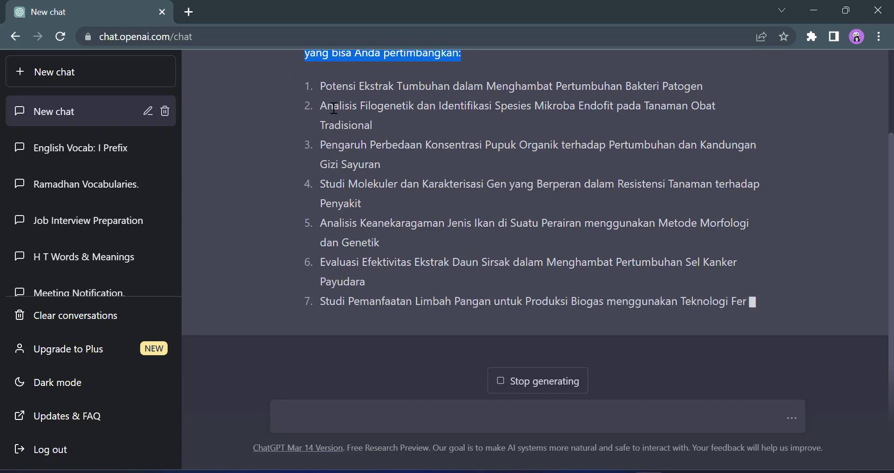
scroll(326, 116, "up", 3)
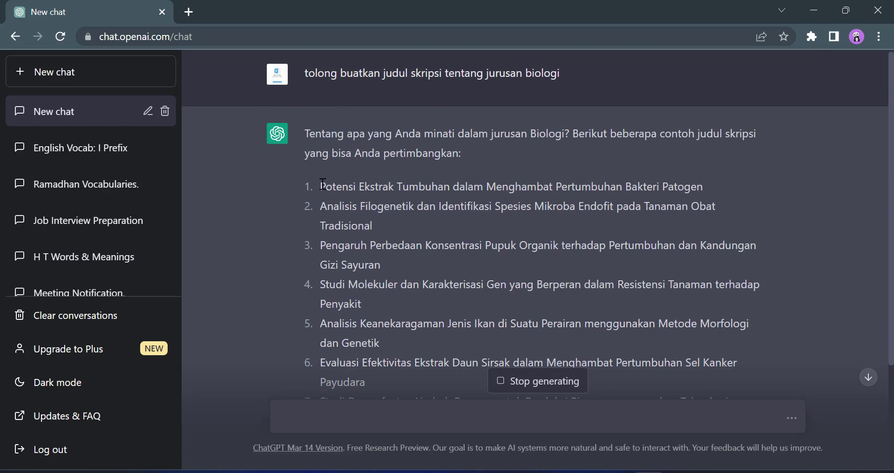
left_click_drag(322, 184, 722, 191)
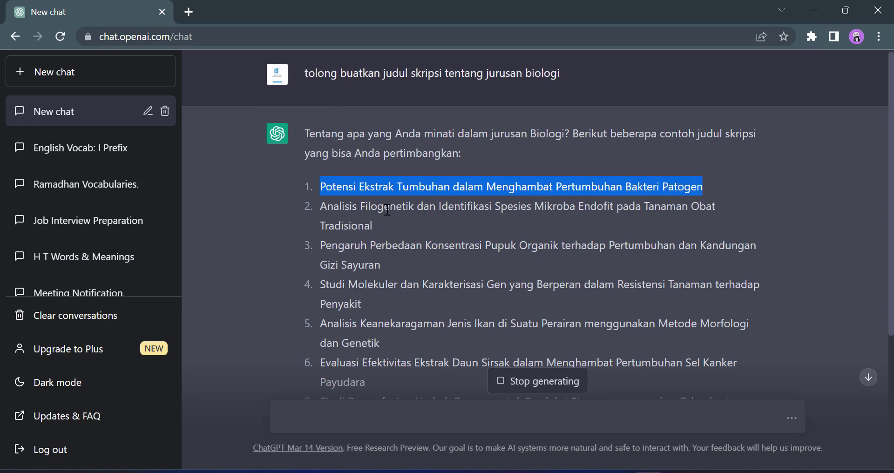
left_click(359, 210)
left_click_drag(316, 205, 694, 225)
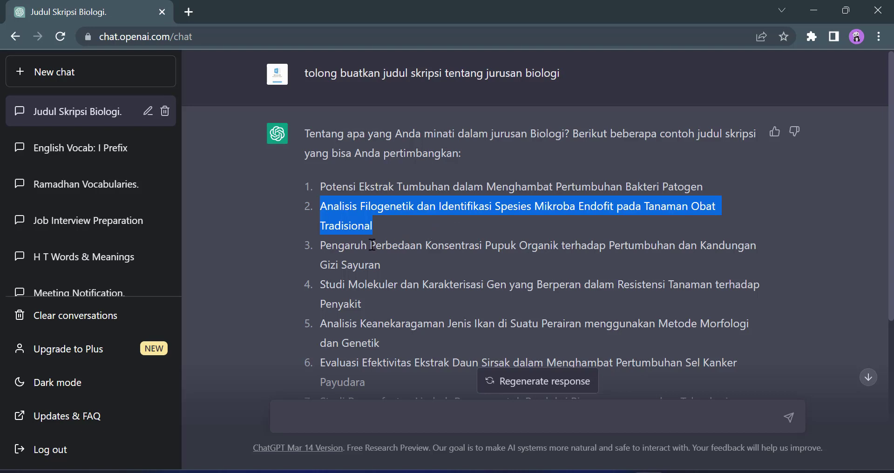
left_click_drag(319, 247, 386, 260)
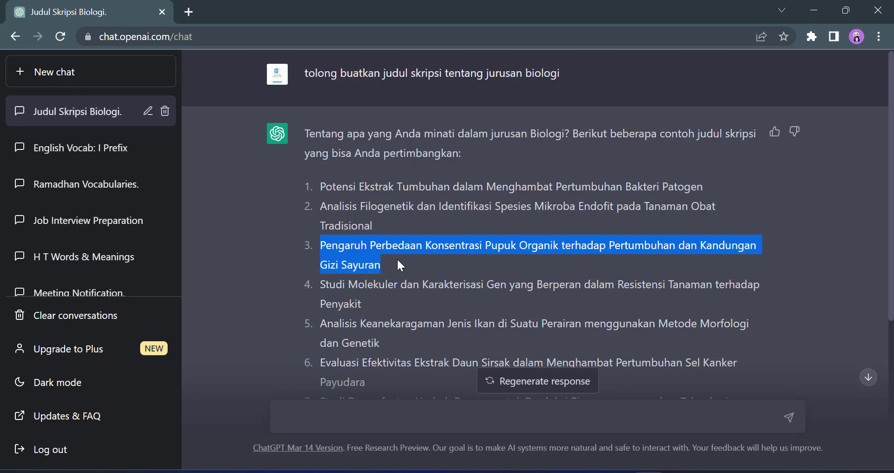
scroll(398, 260, "down", 2)
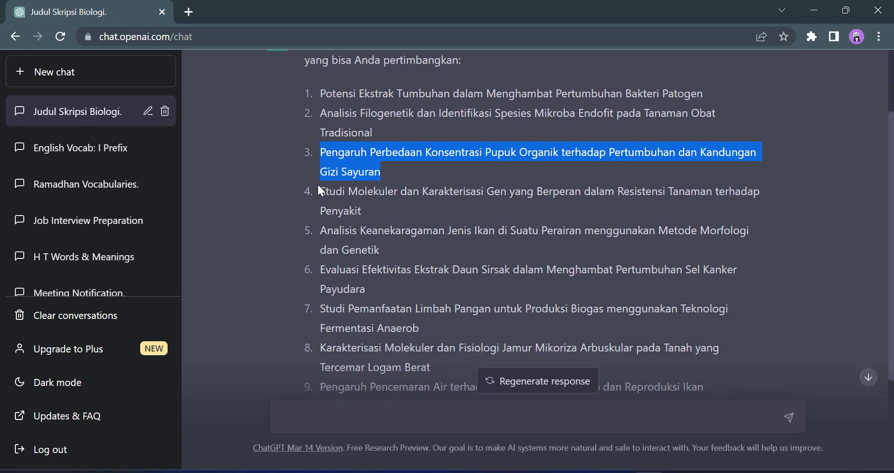
left_click_drag(318, 186, 402, 202)
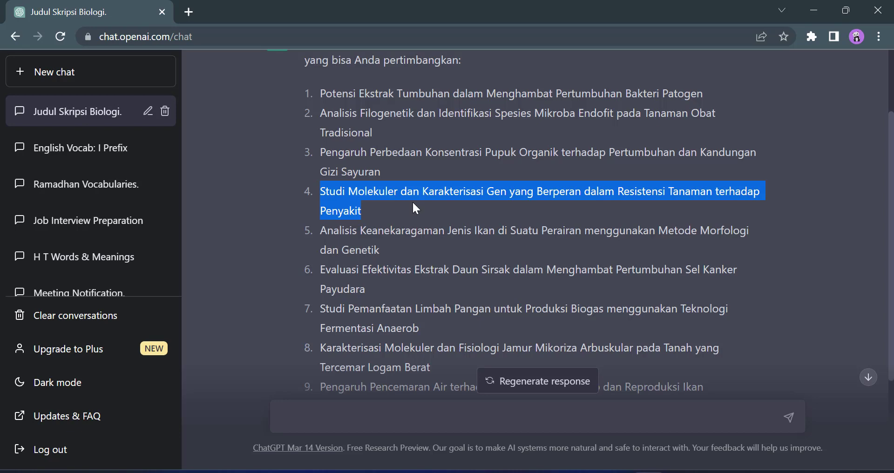
scroll(414, 205, "down", 1)
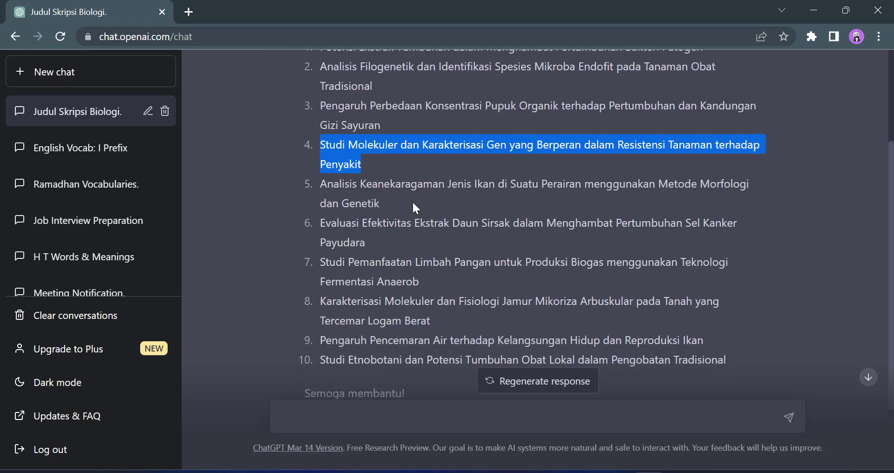
left_click_drag(320, 184, 396, 198)
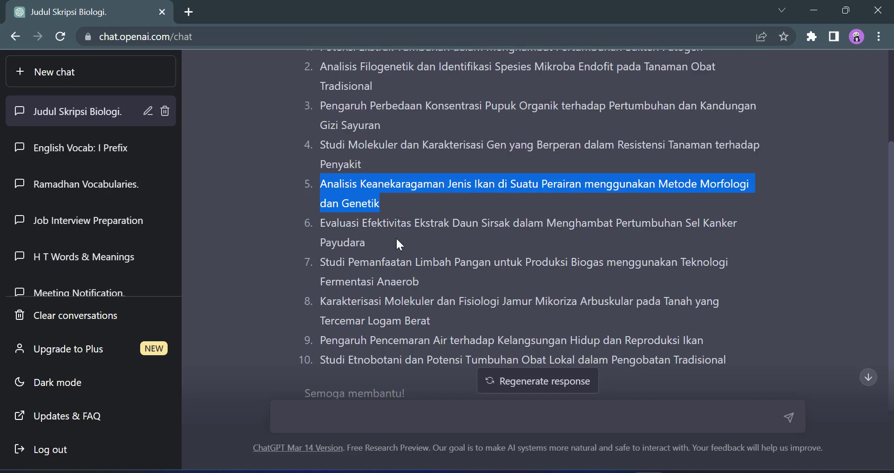
- Read the remaining biology thesis titles up to number ten, and skim the whole list again
scroll(396, 240, "down", 1)
left_click_drag(321, 216, 424, 226)
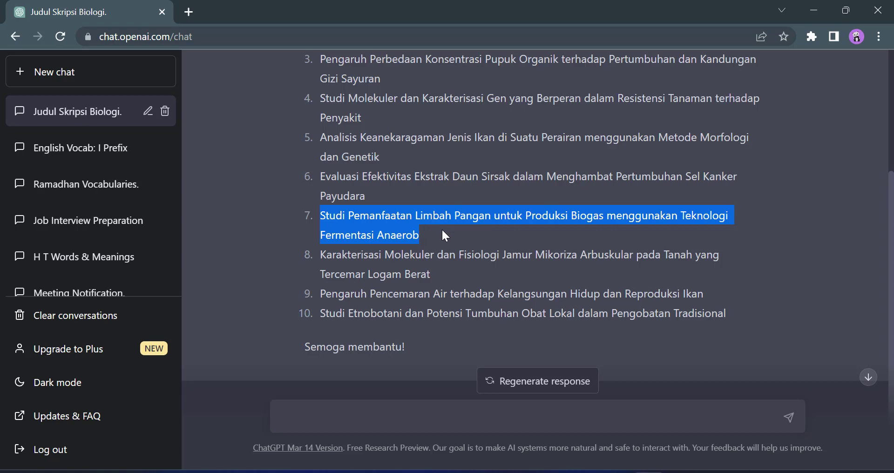
left_click_drag(321, 259, 421, 267)
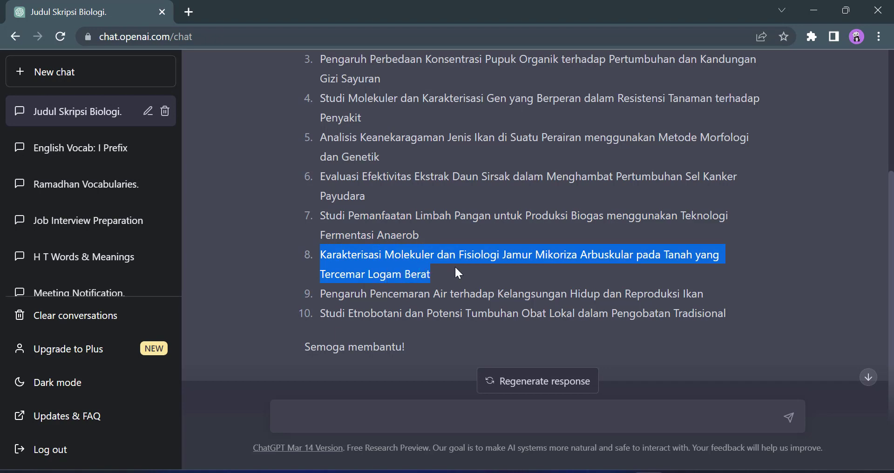
scroll(455, 273, "down", 1)
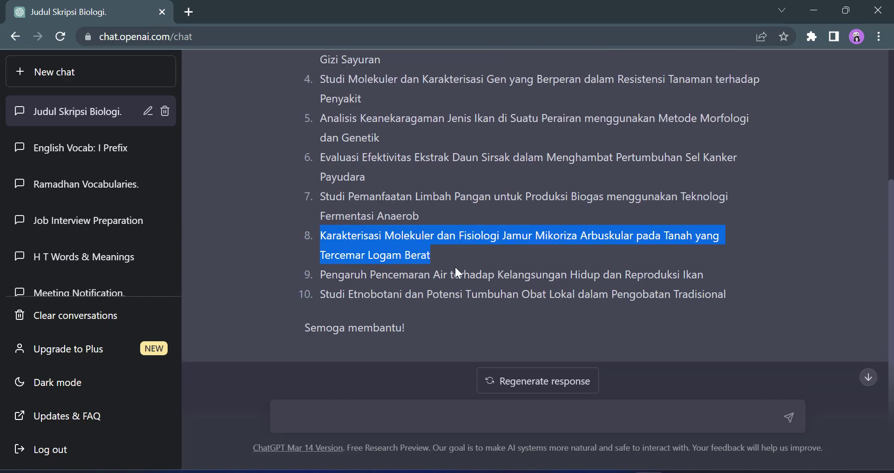
left_click_drag(320, 248, 468, 248)
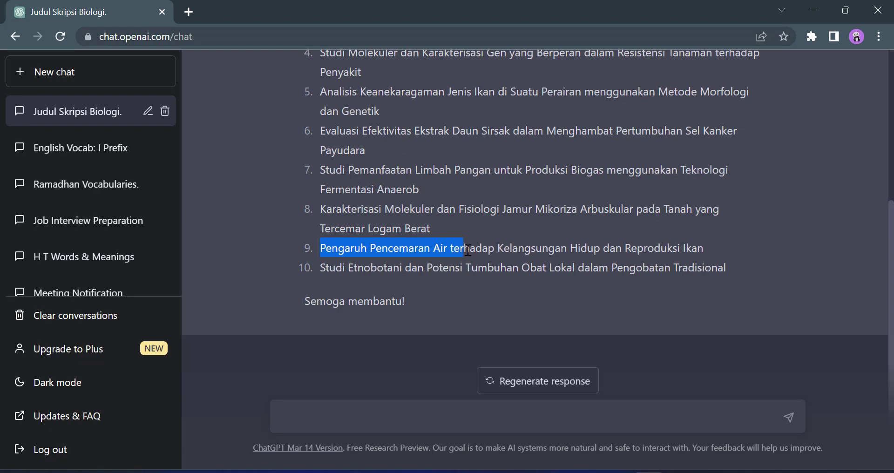
left_click_drag(318, 268, 689, 263)
left_click(722, 255)
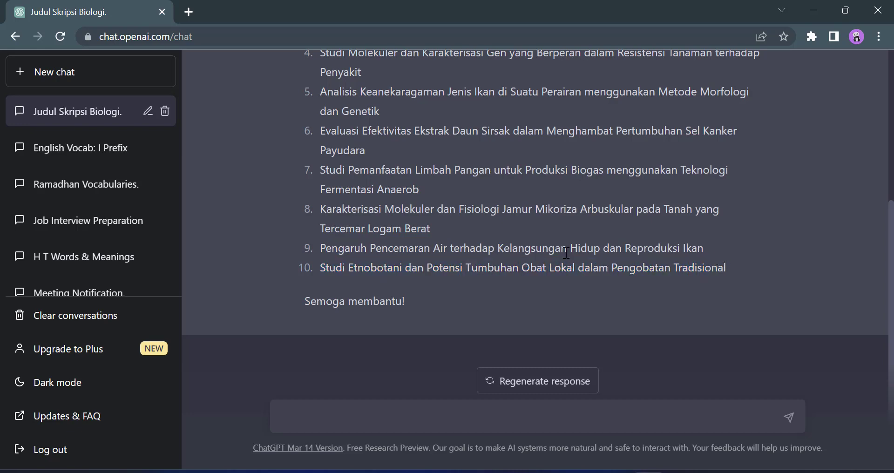
scroll(475, 247, "up", 5)
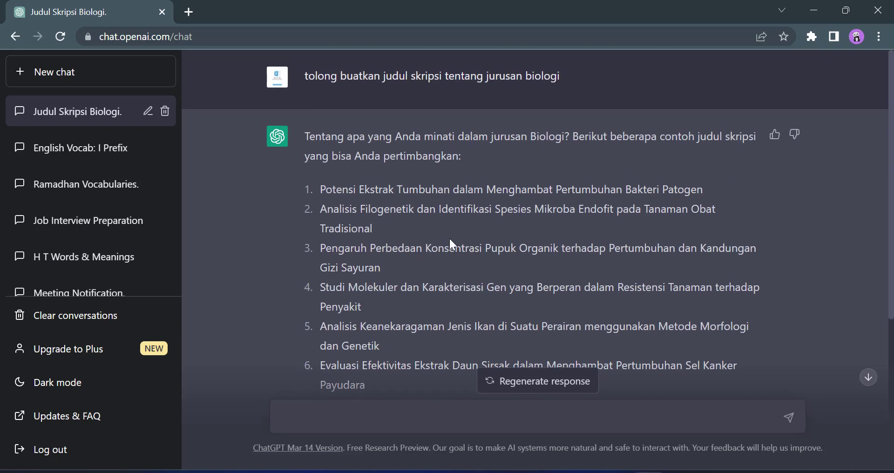
scroll(400, 205, "down", 5)
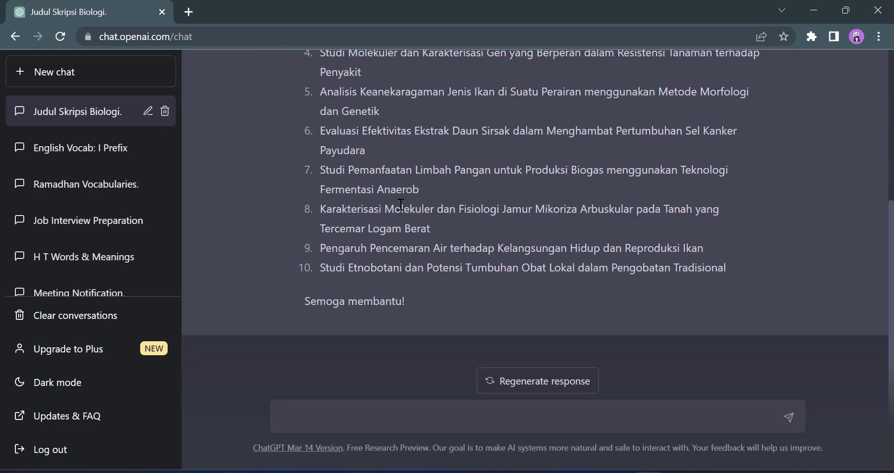
scroll(401, 205, "up", 3)
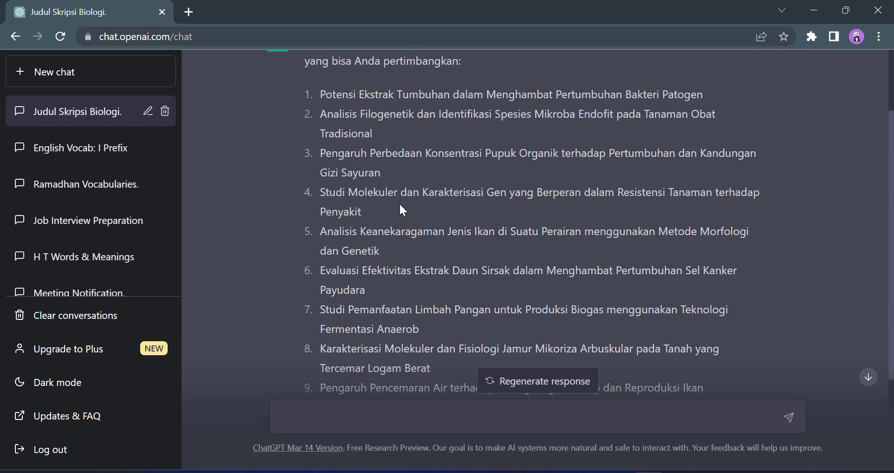
scroll(399, 206, "down", 1)
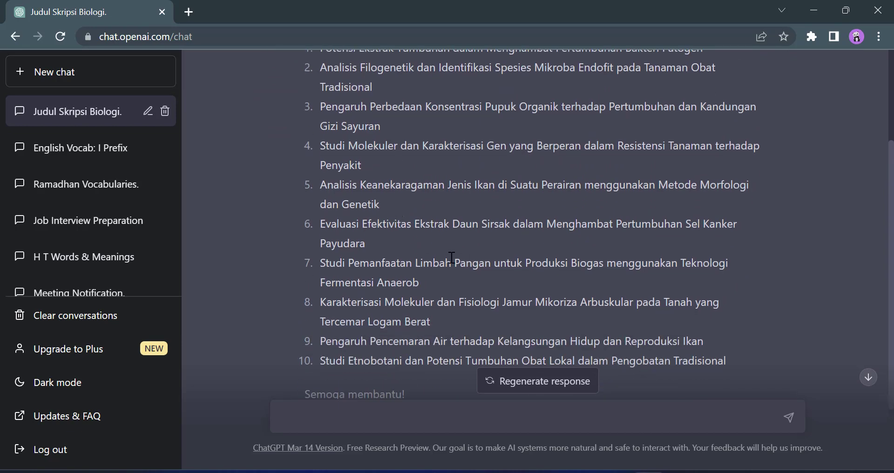
scroll(447, 253, "up", 3)
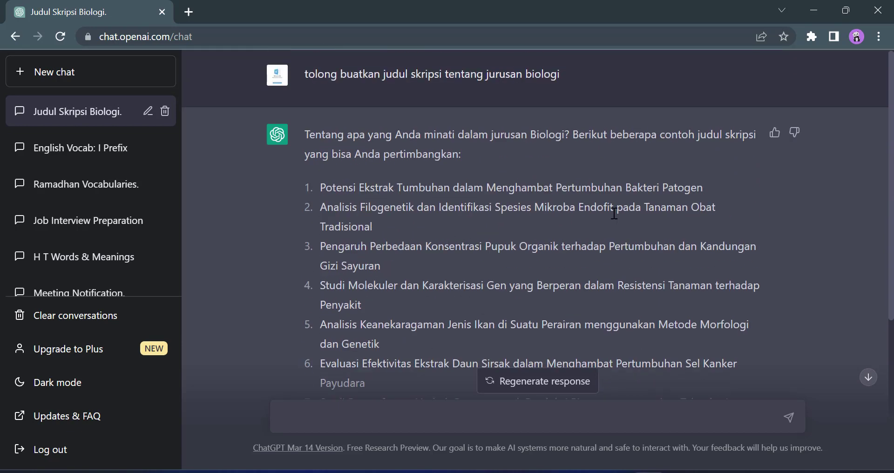
- Open the sent prompt for editing and select the word "biologi" for replacement
left_click(774, 75)
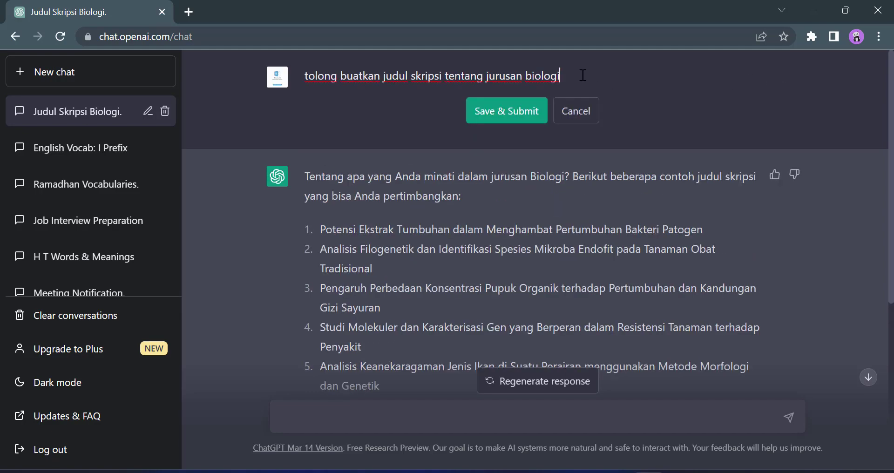
double_click(526, 74)
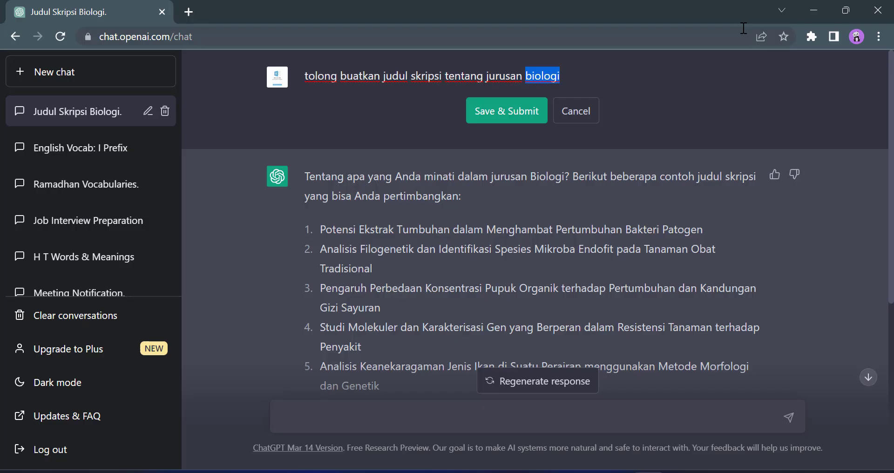
type("sistem inf")
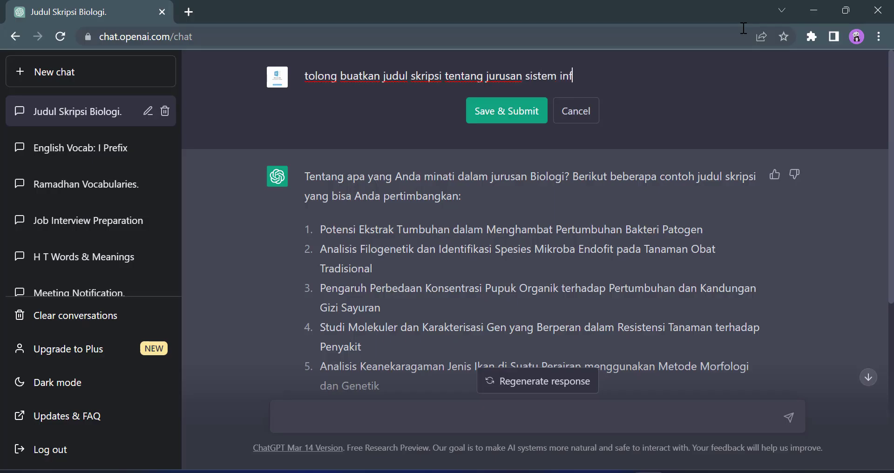
type("ormas")
key("BackSpace")
key("BackSpace")
key("BackSpace")
key("BackSpace")
key("BackSpace")
key("BackSpace")
key("BackSpace")
key("BackSpace")
key("BackSpace")
key("BackSpace")
key("BackSpace")
key("BackSpace")
key("BackSpace")
key("BackSpace")
key("BackSpace")
- Enter "matematika" as the major at the end of the prompt and resubmit it
type("matemarik")
key("BackSpace")
key("BackSpace")
key("BackSpace")
type("tika")
key("BackSpace")
key("BackSpace")
type("ka")
left_click(537, 114)
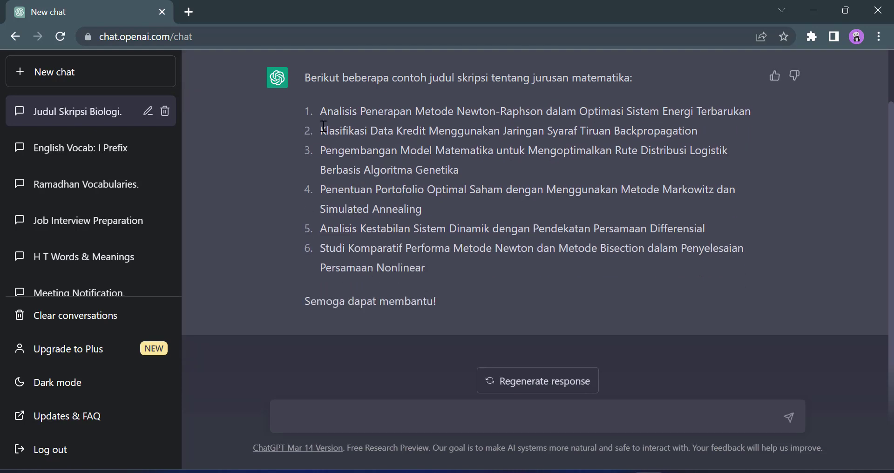
- Read the suggested mathematics thesis titles two to six, highlighting each one as it is read
left_click_drag(310, 130, 615, 140)
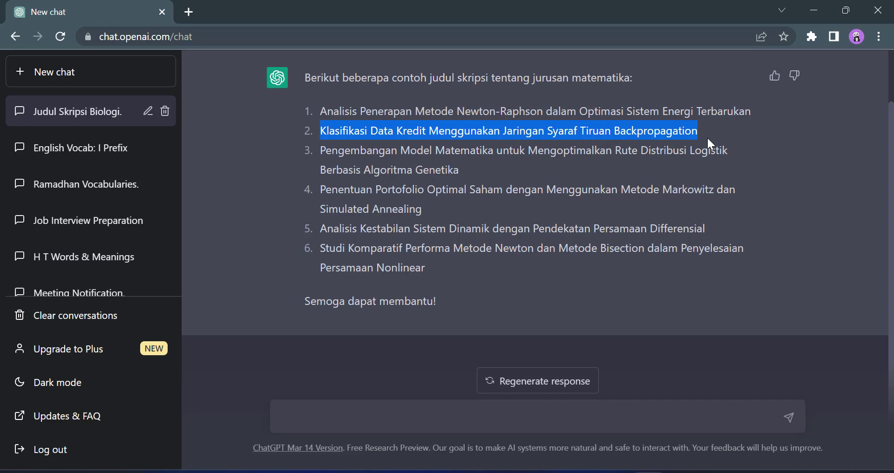
left_click_drag(318, 150, 476, 171)
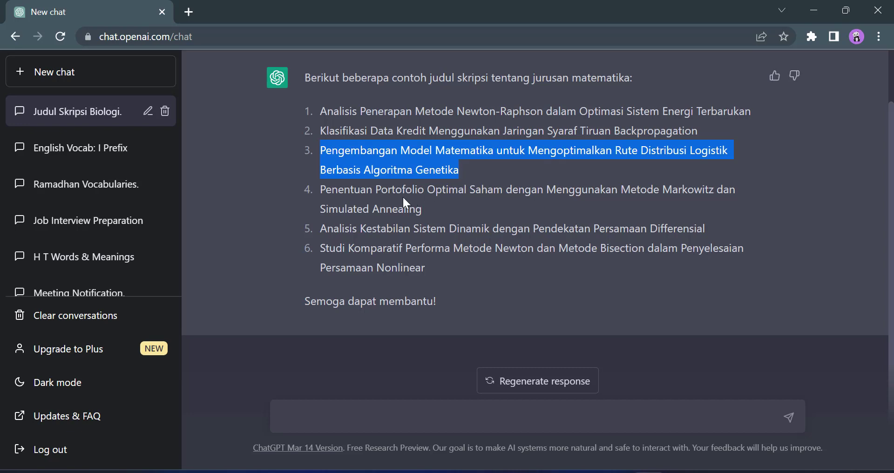
left_click_drag(299, 189, 438, 208)
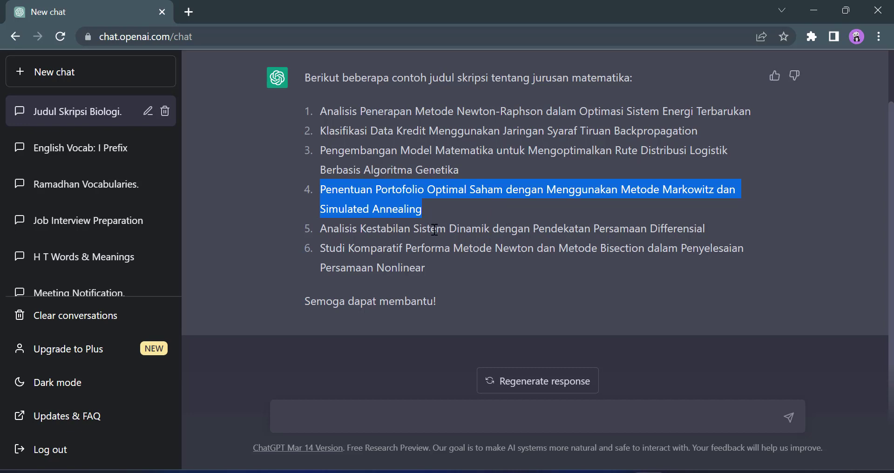
left_click_drag(319, 228, 426, 234)
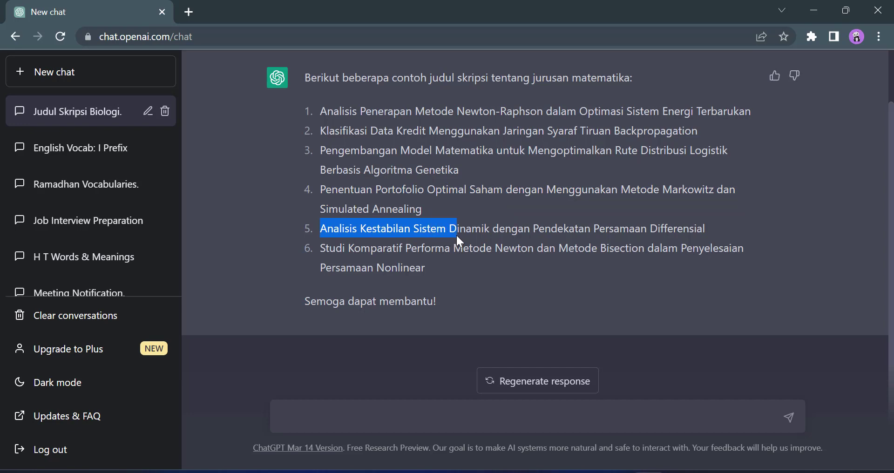
left_click_drag(456, 234, 679, 234)
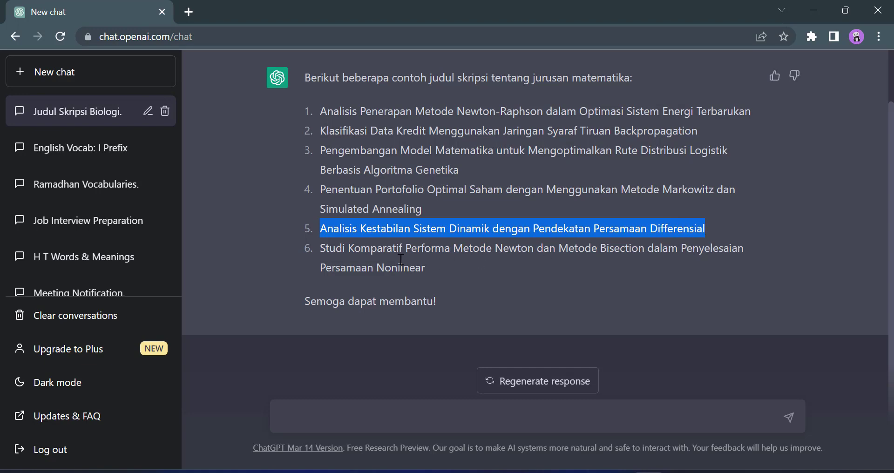
left_click_drag(320, 251, 402, 257)
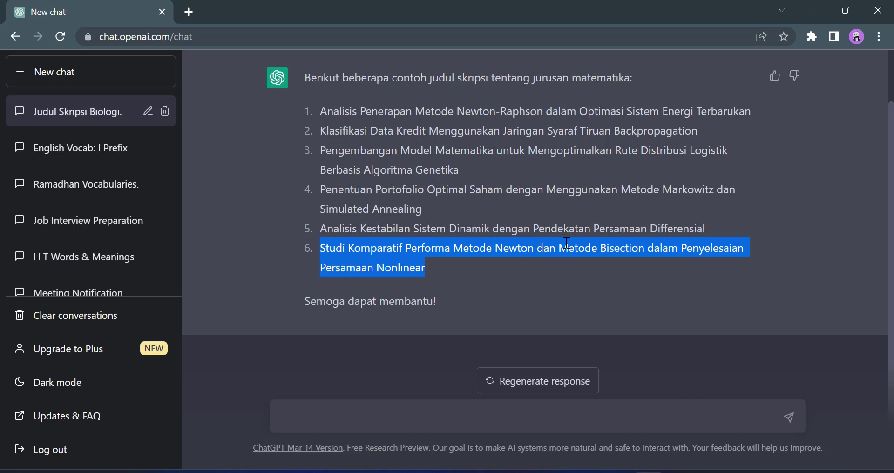
- Replace "matematika" with "sistem informasi" in the sent prompt and resubmit it
scroll(540, 242, "up", 2)
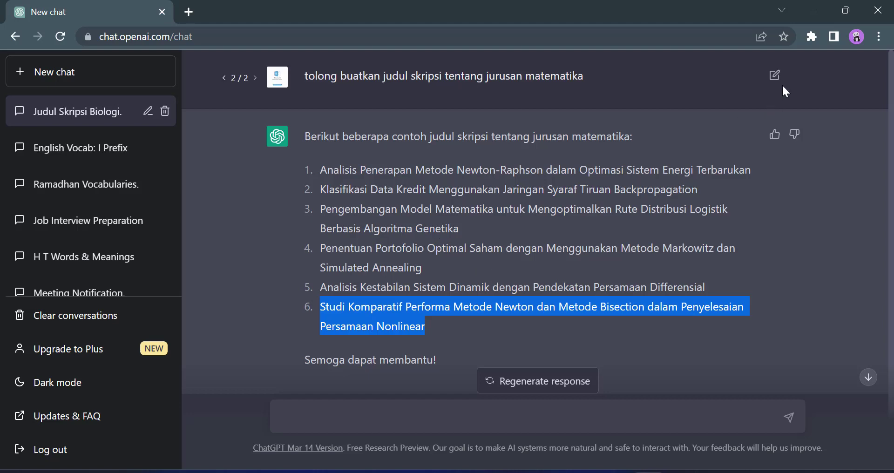
left_click(774, 72)
left_click_drag(628, 74, 531, 79)
type("sistem informasi")
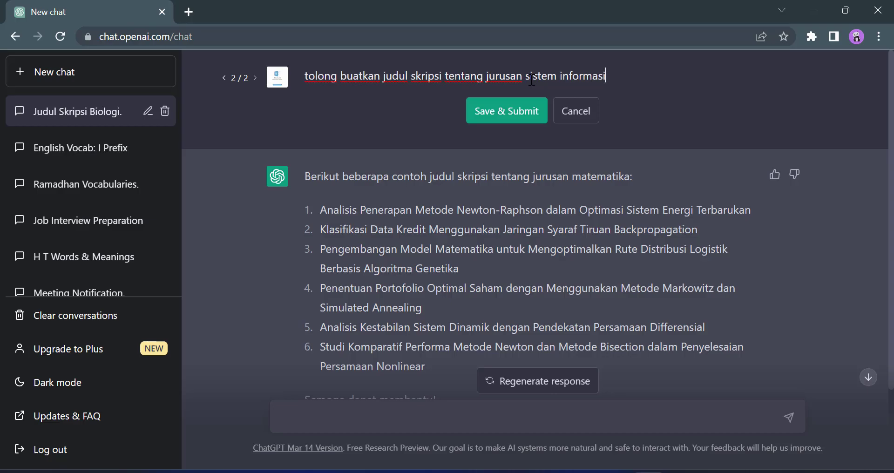
left_click(510, 111)
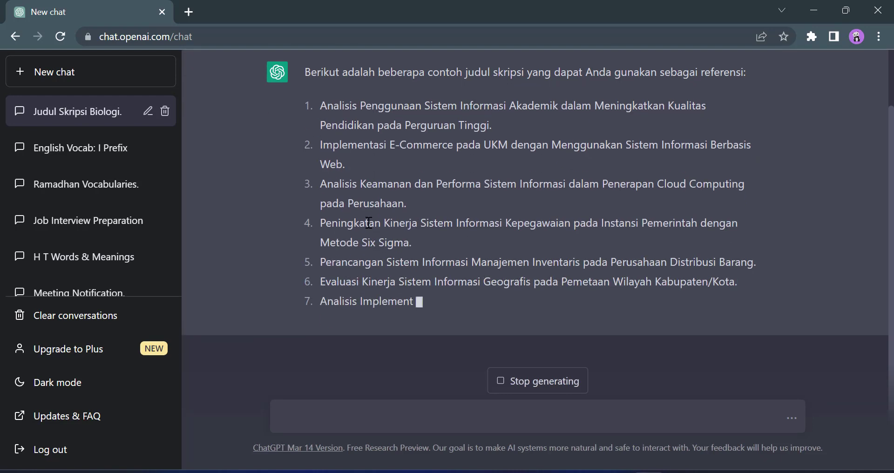
- Read the suggested information systems thesis titles one to four, highlighting each one as it is read
scroll(369, 223, "up", 2)
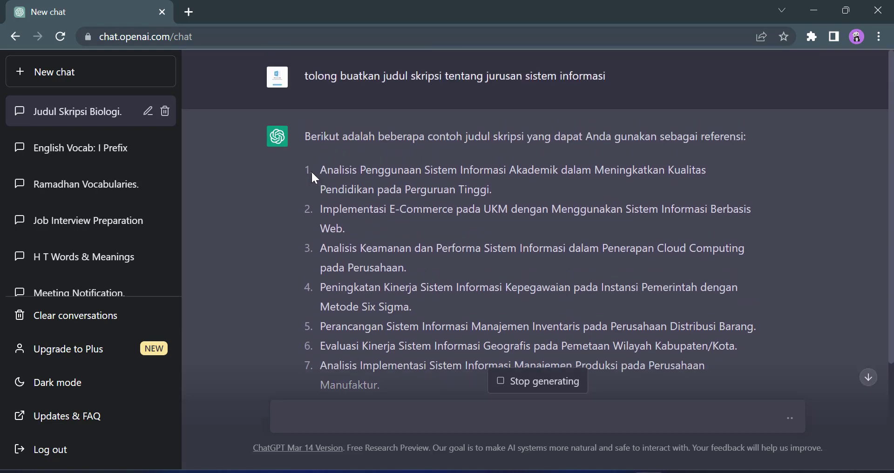
left_click_drag(311, 171, 595, 188)
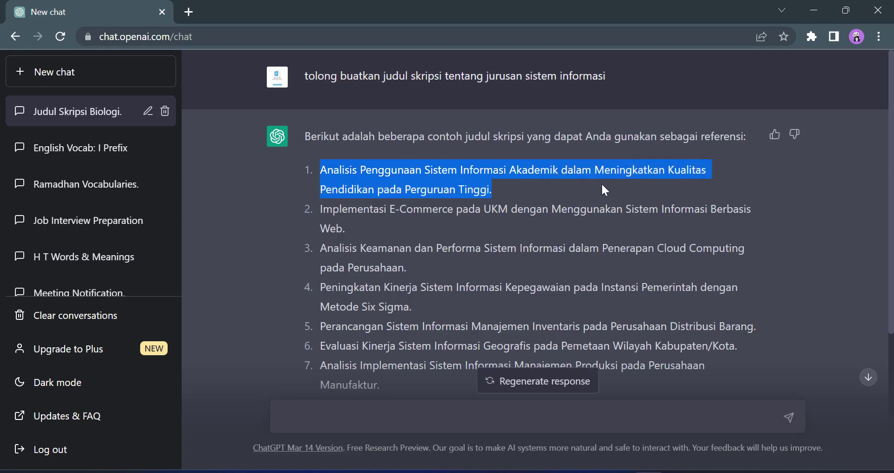
left_click(463, 209)
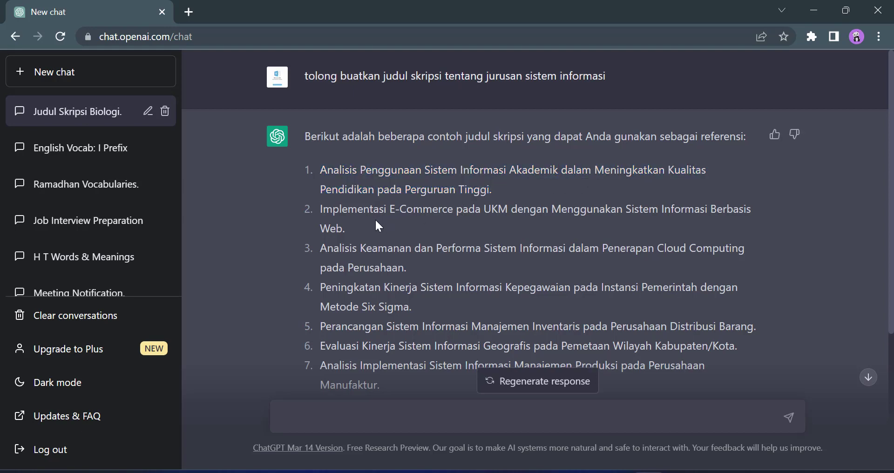
triple_click(320, 215)
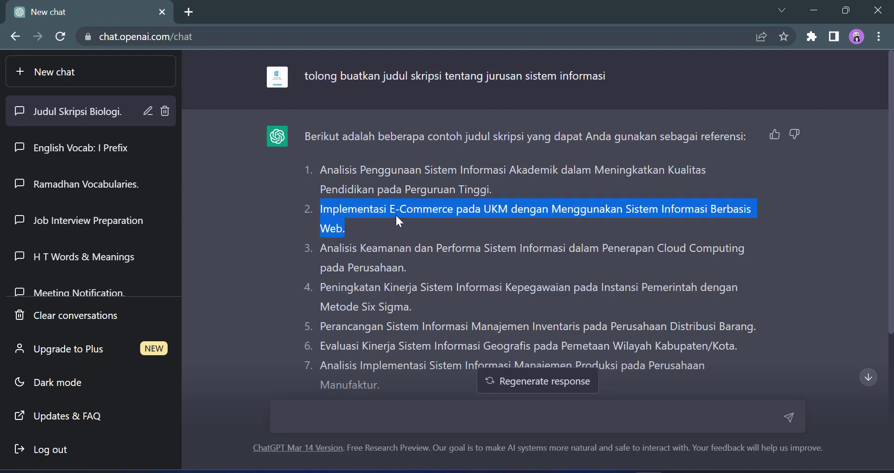
scroll(321, 212, "down", 1)
left_click_drag(320, 202, 404, 219)
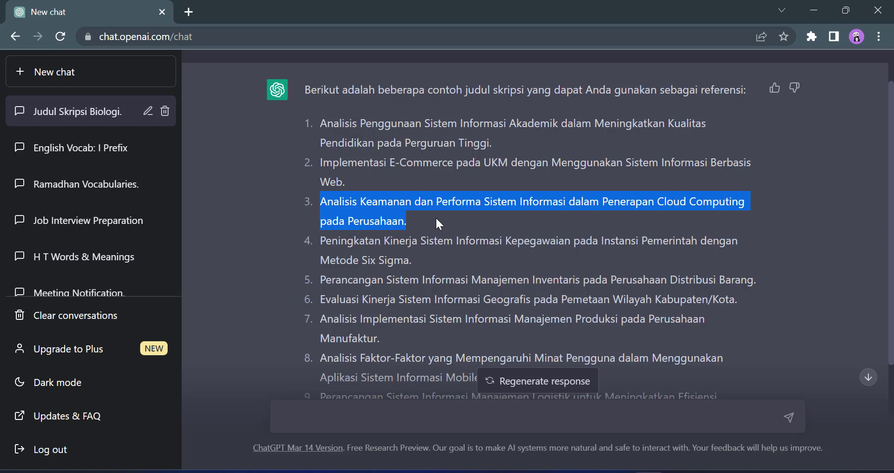
scroll(435, 217, "down", 1)
left_click_drag(313, 191, 436, 214)
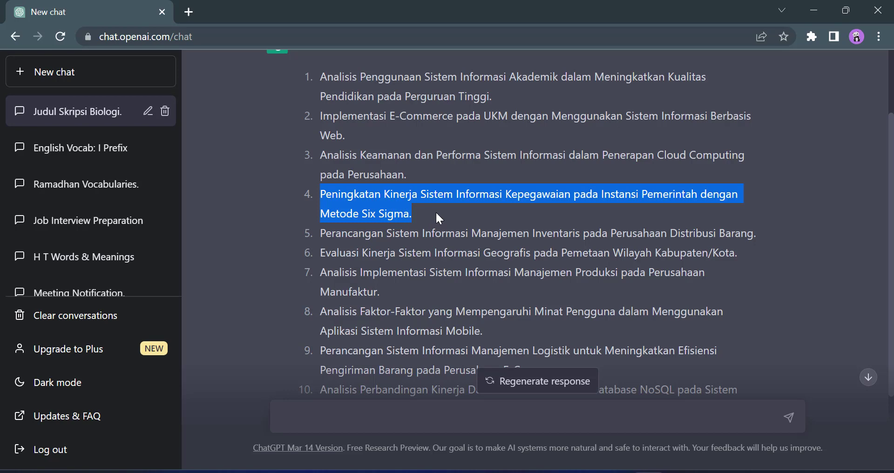
- Read the information systems thesis titles from number five to the end of the list, highlighting the fifth and tenth
left_click(352, 226)
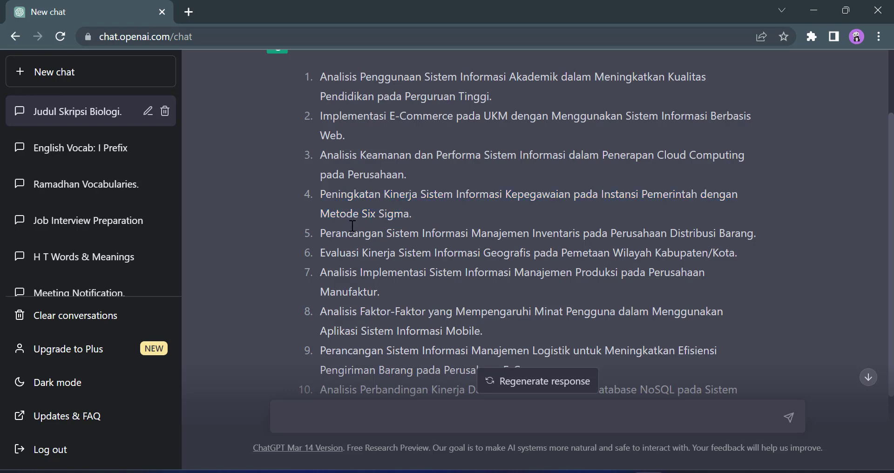
left_click_drag(326, 235, 758, 234)
scroll(442, 305, "down", 3)
left_click_drag(440, 303, 317, 275)
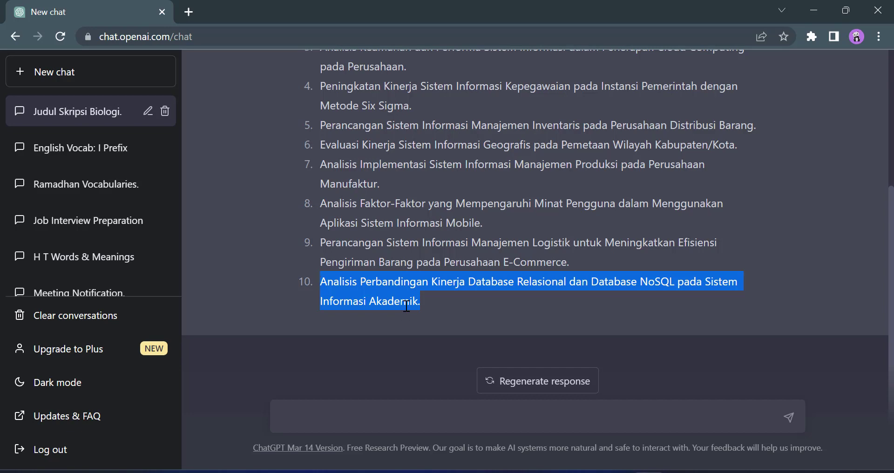
left_click_drag(441, 306, 371, 282)
- Replace "sistem informasi" with "pelayaran" in the sent prompt and resubmit it
scroll(378, 289, "up", 5)
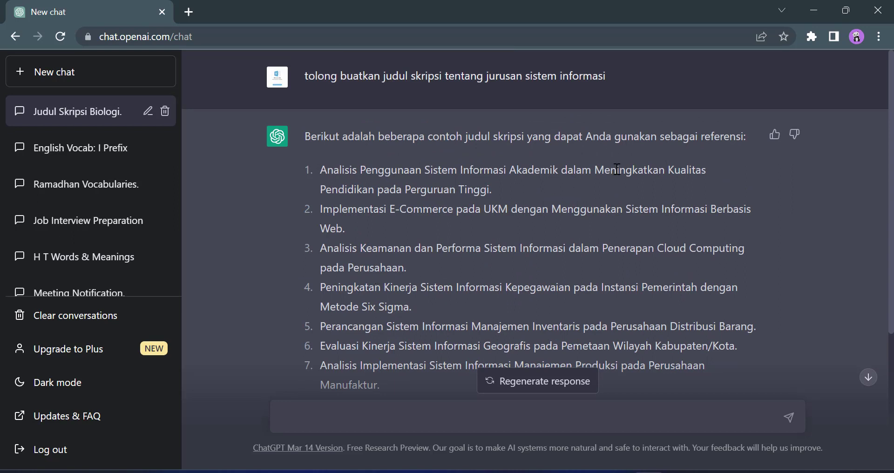
left_click(775, 80)
left_click_drag(624, 76, 559, 89)
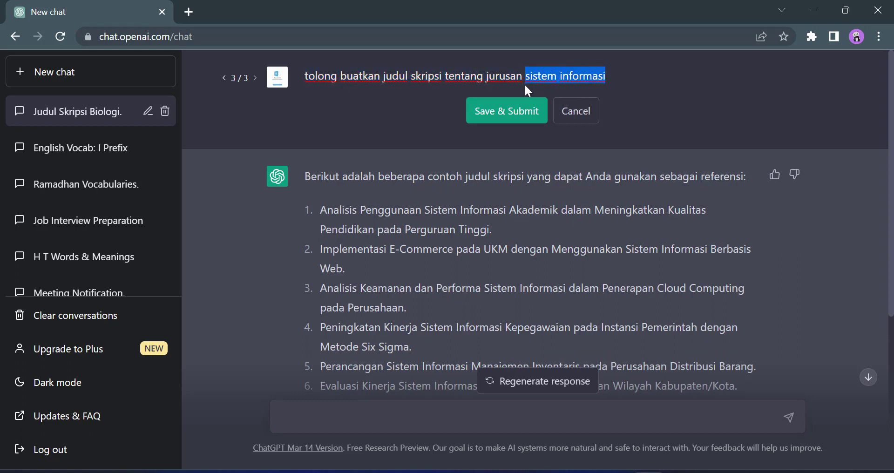
type("pelayara")
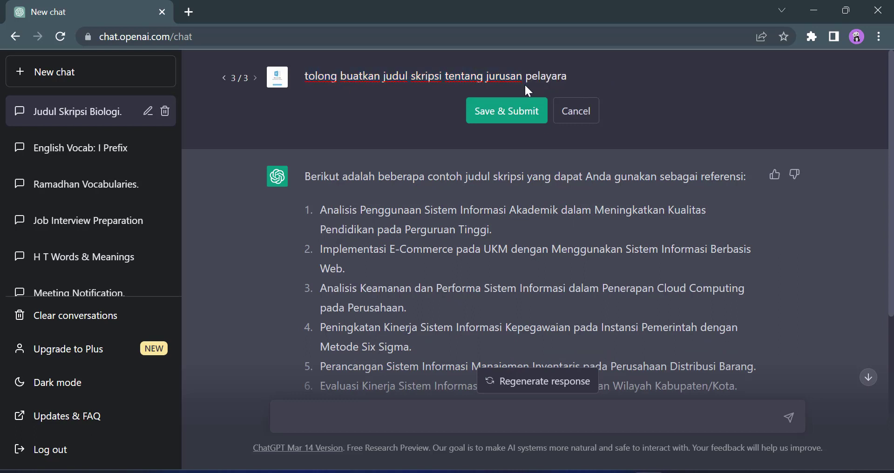
type("n")
left_click(533, 119)
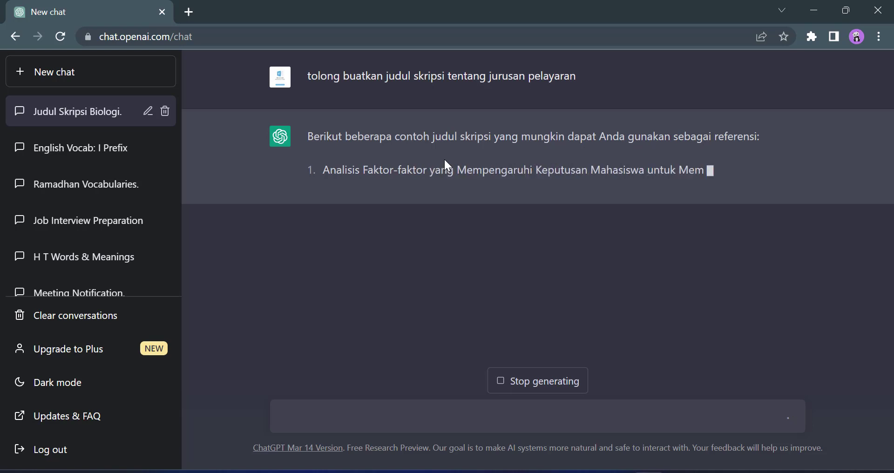
- Read the five suggested shipping ("pelayaran") thesis titles, highlighting each one as it is read
left_click_drag(326, 174, 578, 182)
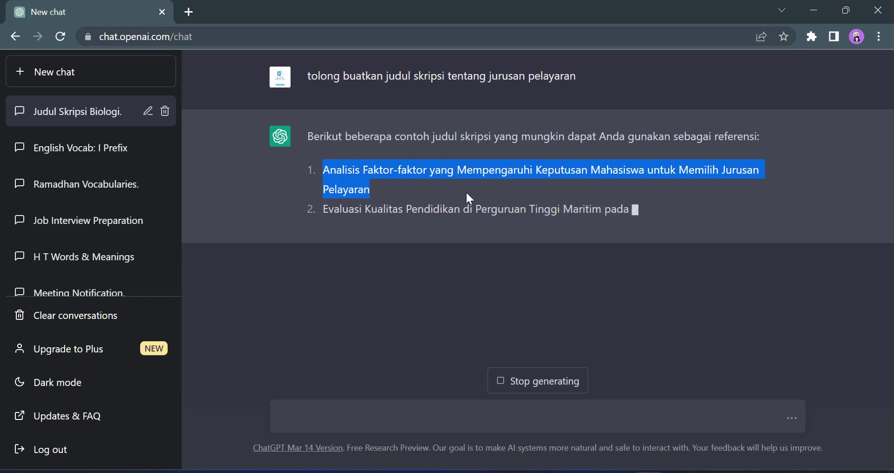
left_click_drag(323, 211, 753, 232)
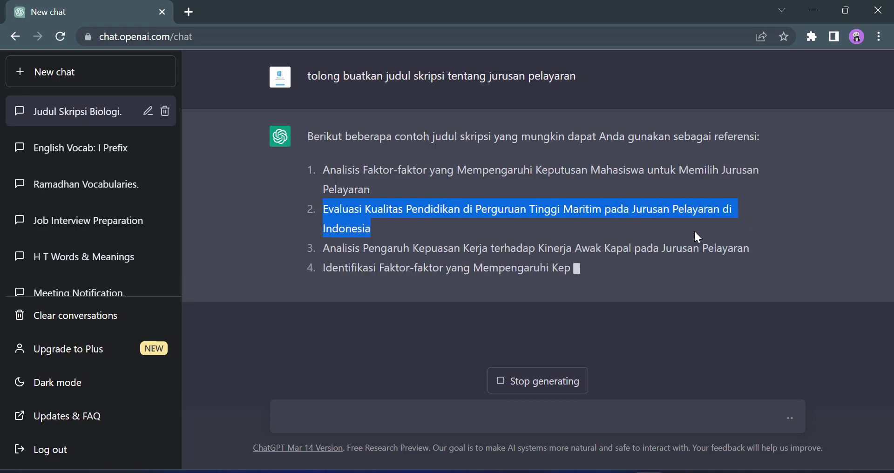
left_click_drag(330, 248, 751, 247)
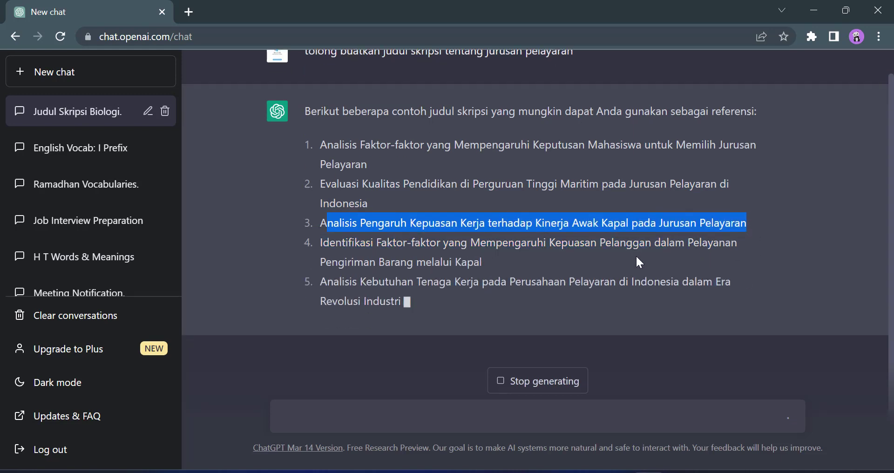
left_click(636, 255)
left_click_drag(321, 209, 569, 235)
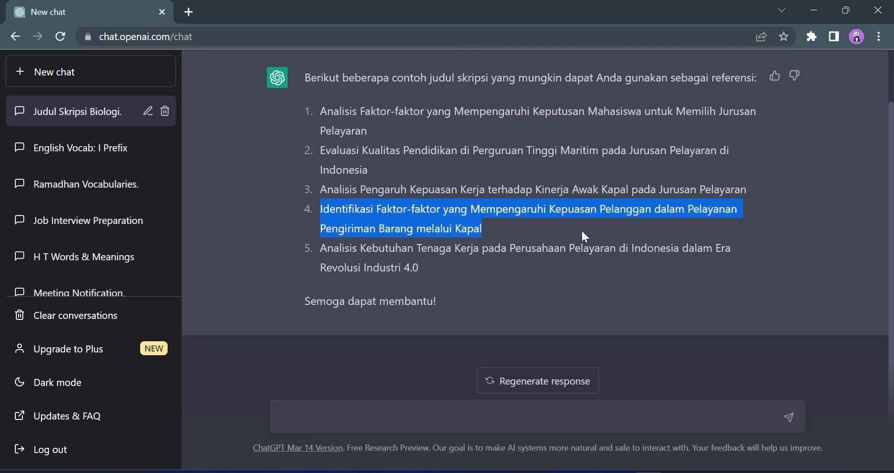
left_click(379, 250)
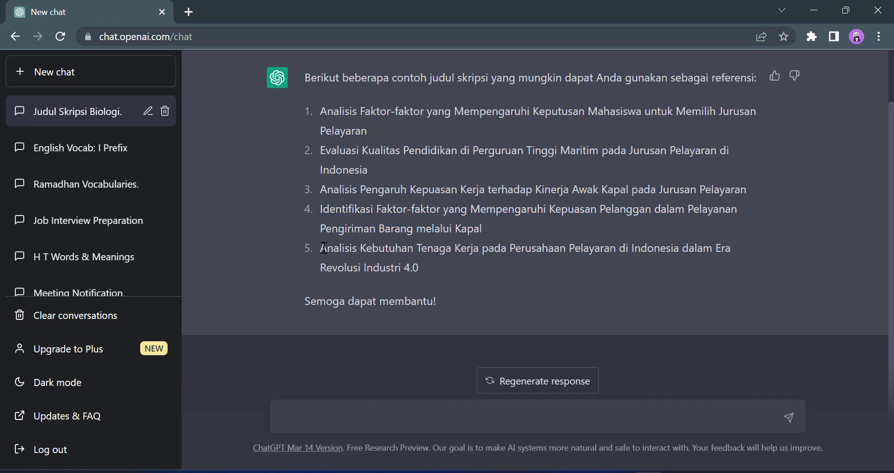
left_click_drag(323, 248, 422, 270)
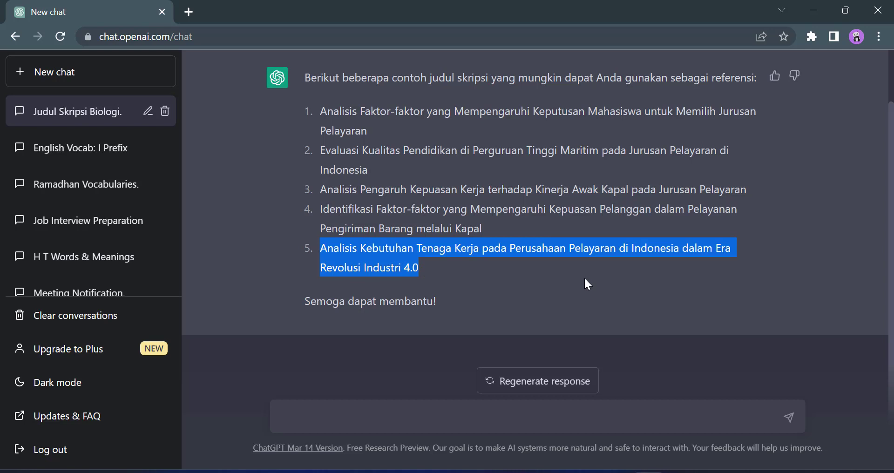
- Highlight the shipping response from its introduction line through the fifth thesis title
scroll(498, 286, "up", 1)
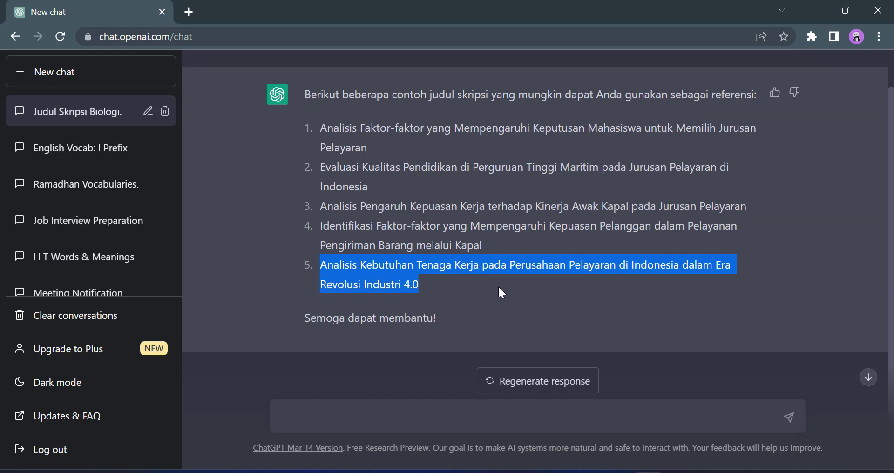
left_click(415, 199)
left_click_drag(419, 326, 300, 135)
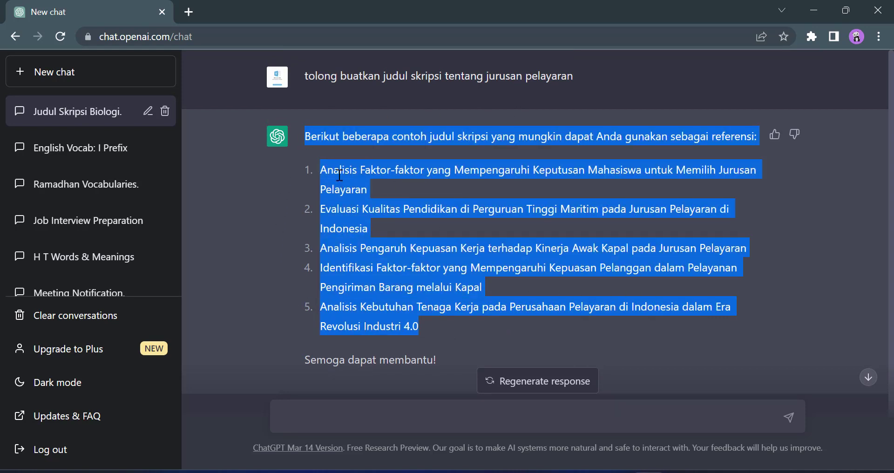